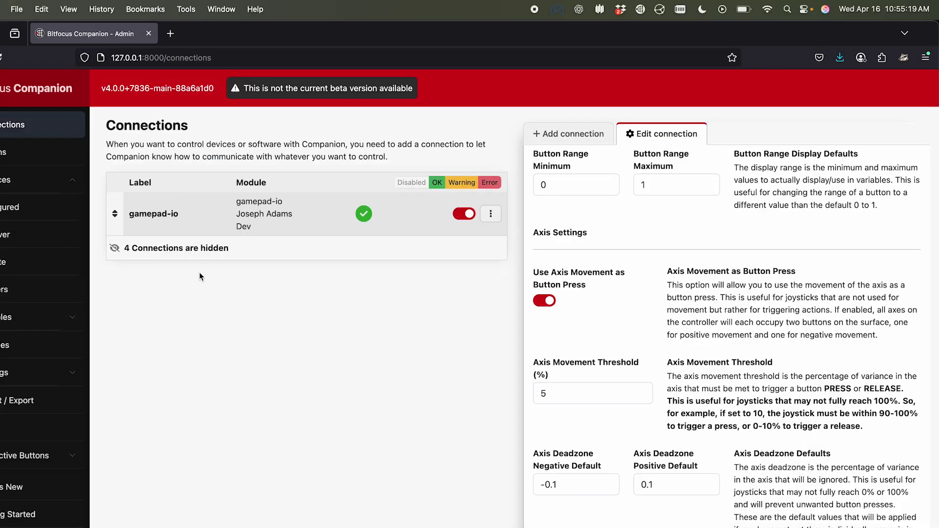
Open the gamepad-io connection's settings and scroll down to its Host, Controller and Button Mapping fields
left_click(316, 233)
scroll(594, 420, "down", 6)
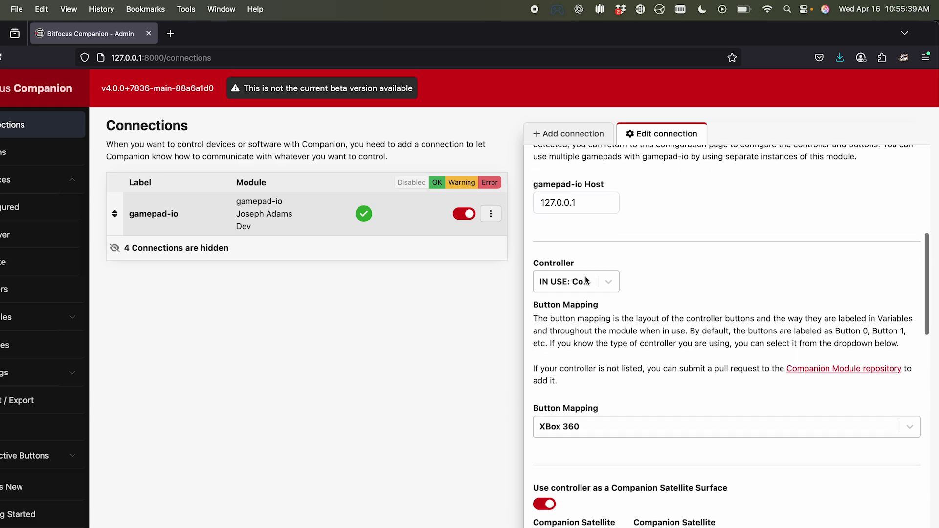
Select the in-use controller (17 buttons, 4 axes) and review the XBox 360 button mapping
left_click(601, 269)
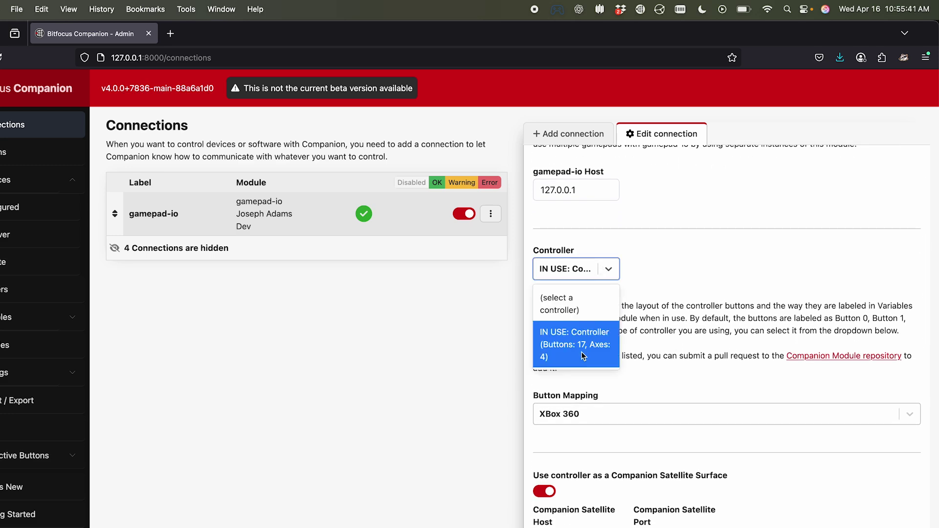
left_click(581, 351)
scroll(658, 312, "down", 4)
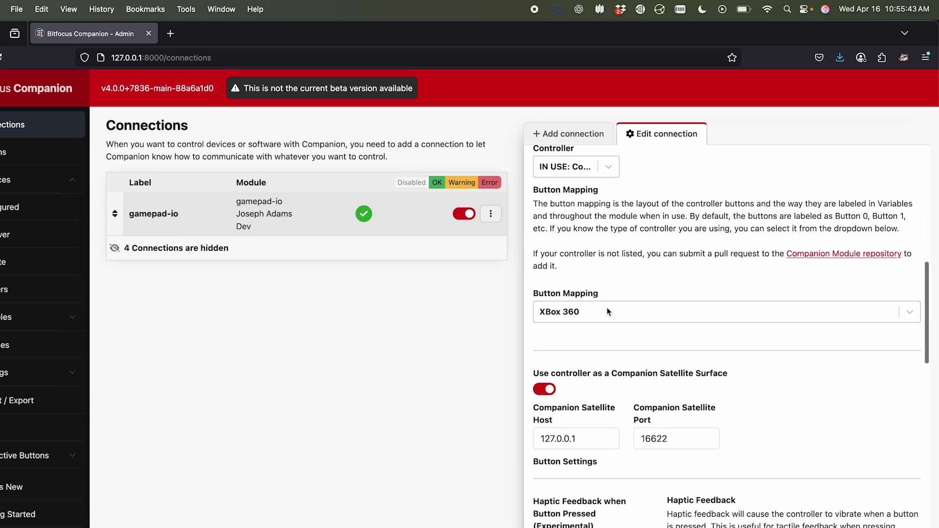
left_click(602, 312)
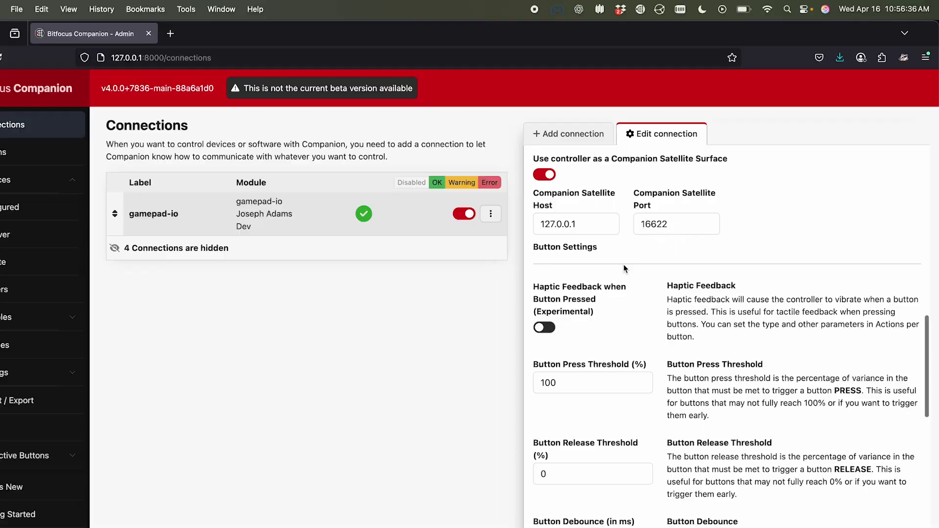
scroll(624, 264, "down", 3)
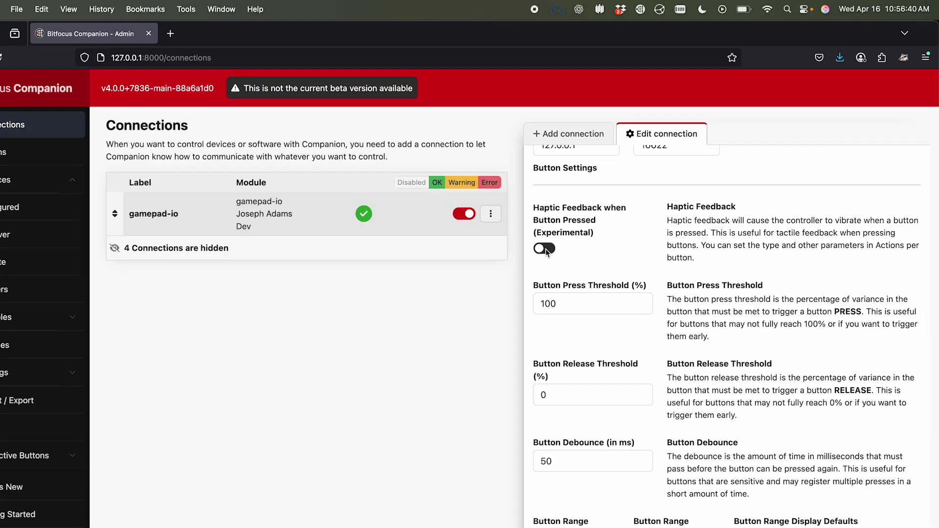
scroll(547, 251, "down", 3)
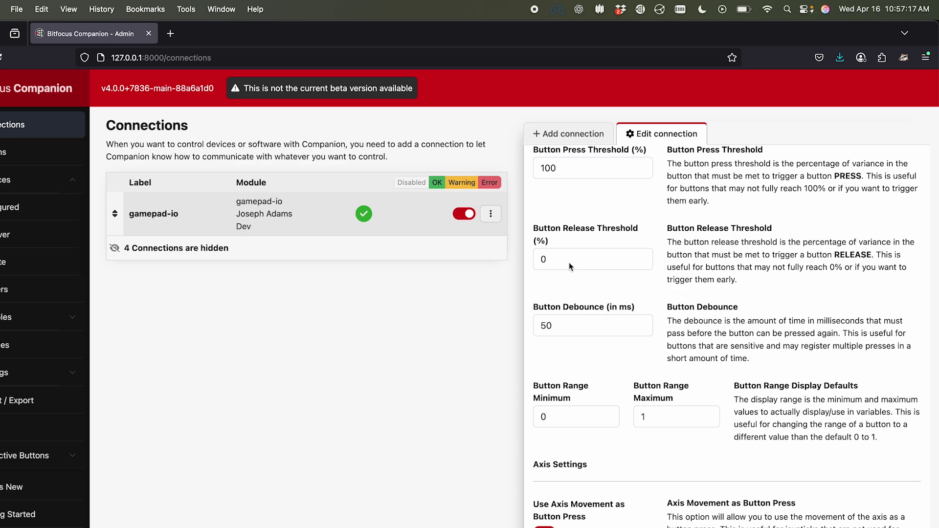
scroll(568, 262, "down", 3)
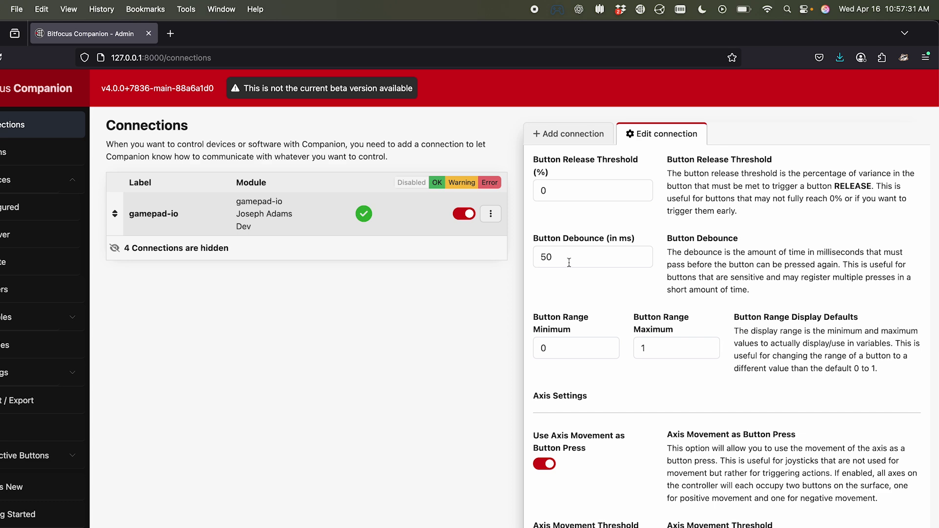
scroll(569, 262, "down", 4)
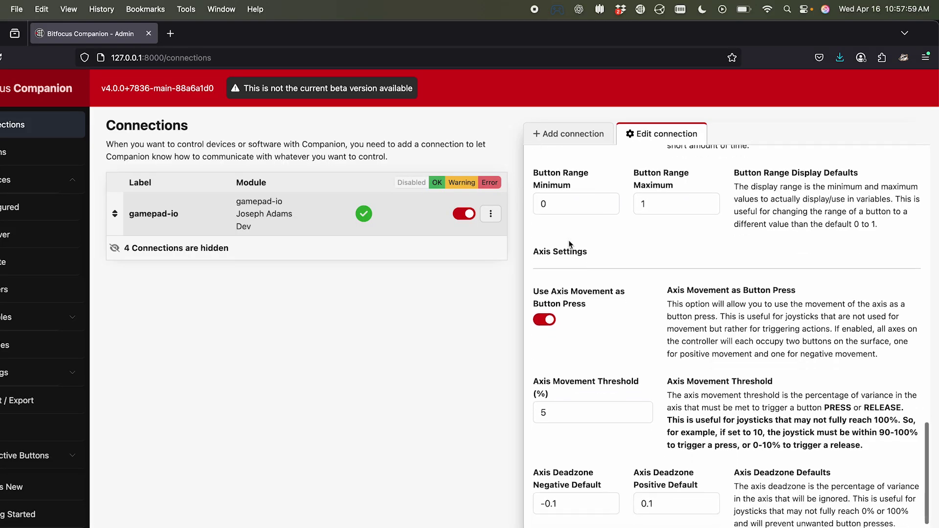
scroll(569, 248, "down", 2)
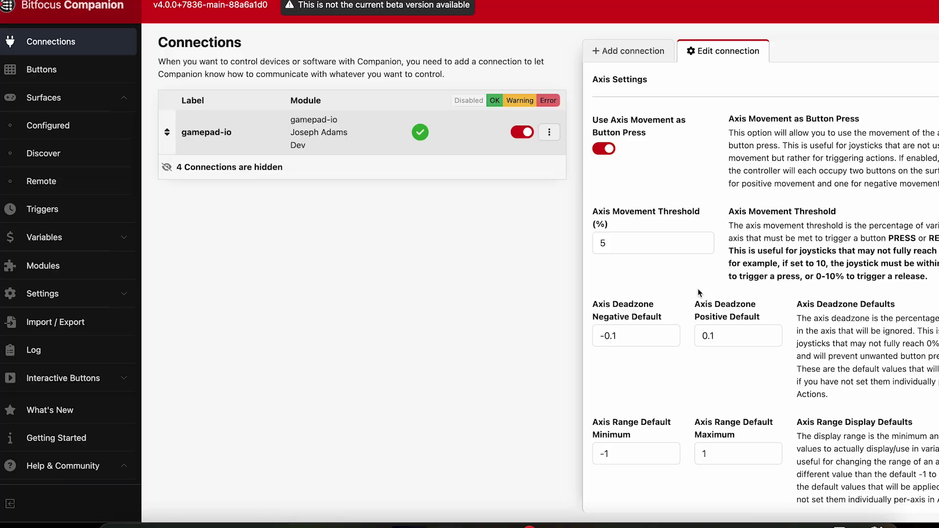
left_click(67, 232)
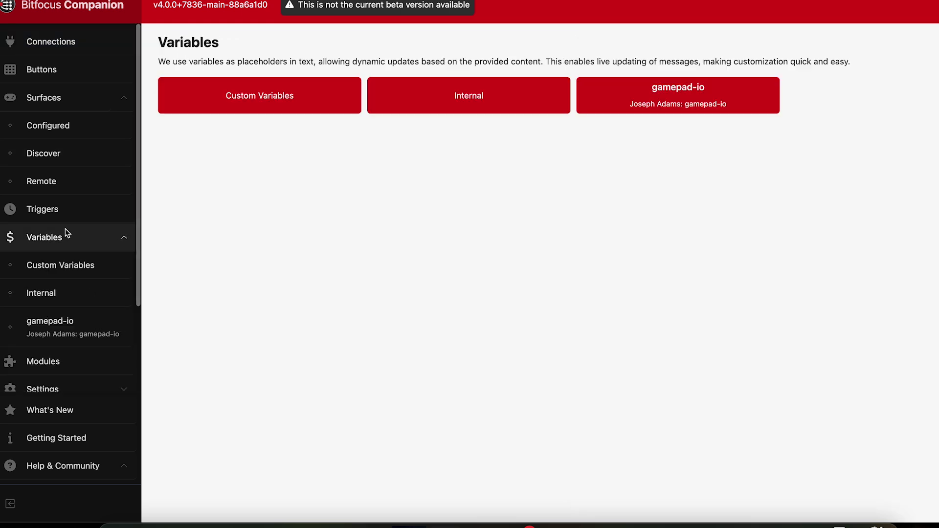
left_click(654, 111)
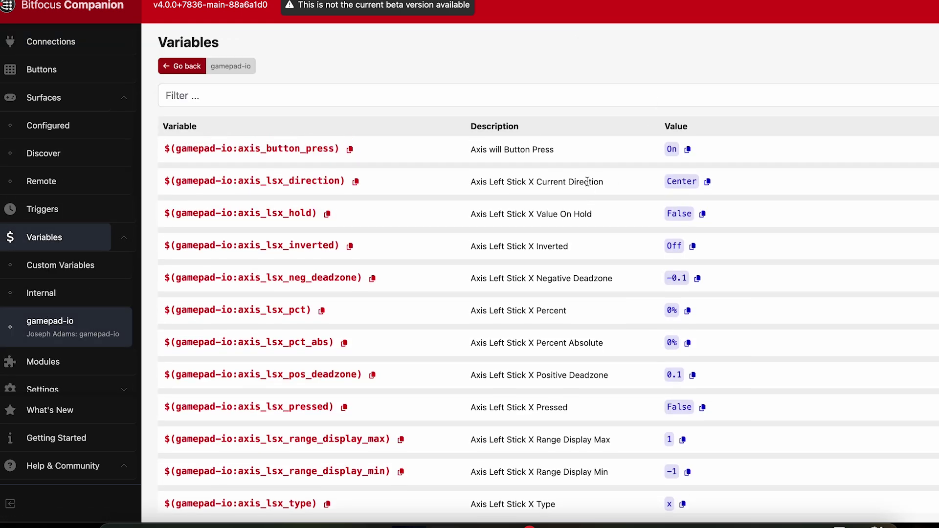
scroll(588, 182, "down", 3)
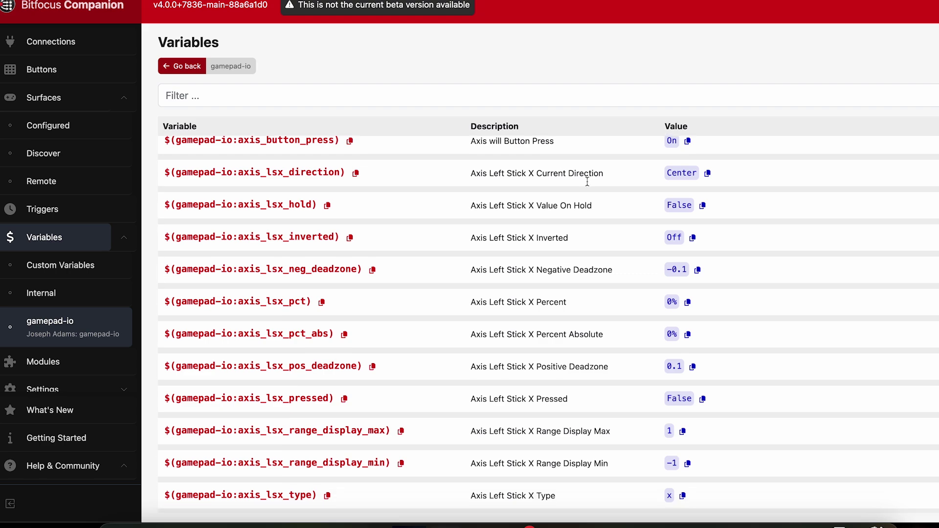
scroll(587, 184, "down", 20)
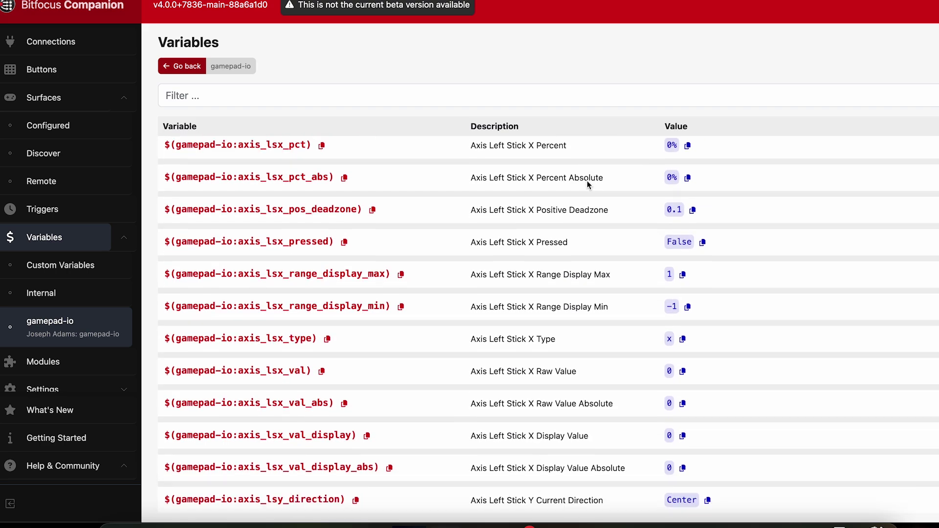
scroll(587, 180, "down", 10)
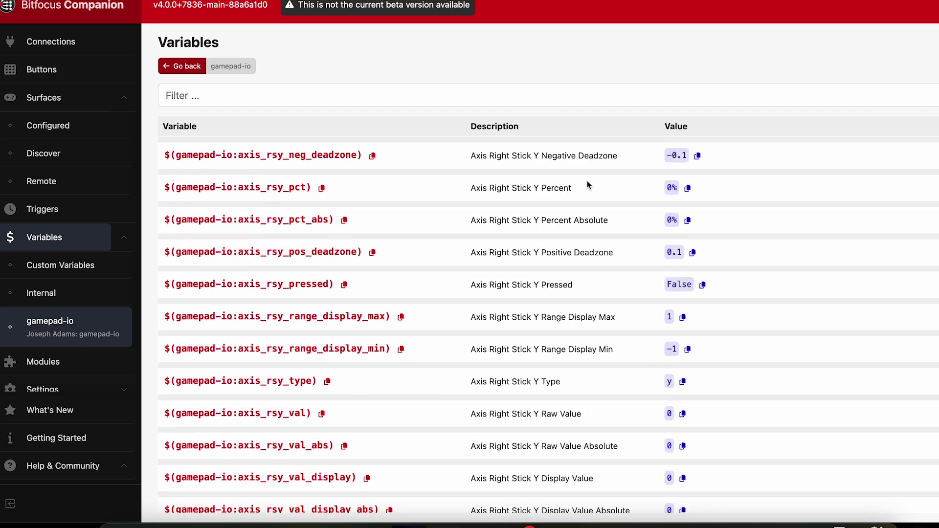
left_click(575, 92)
type("button")
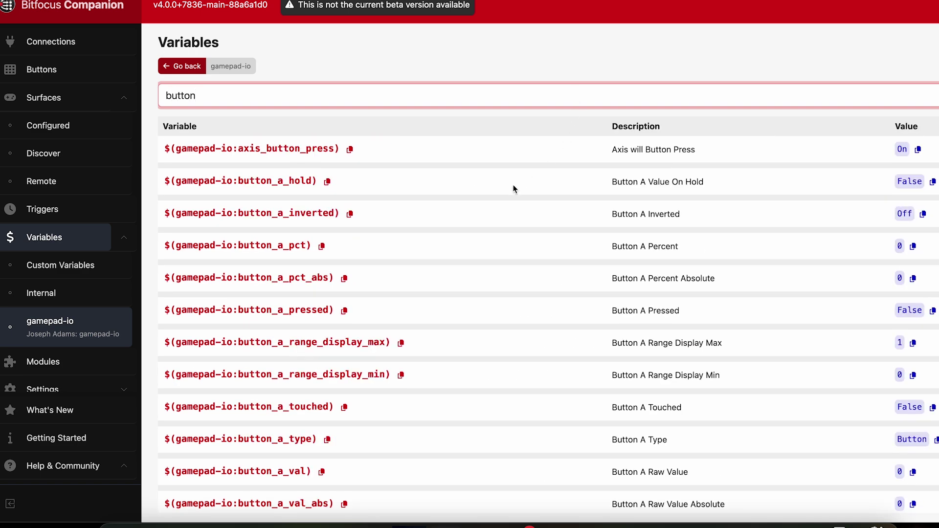
scroll(513, 189, "down", 1)
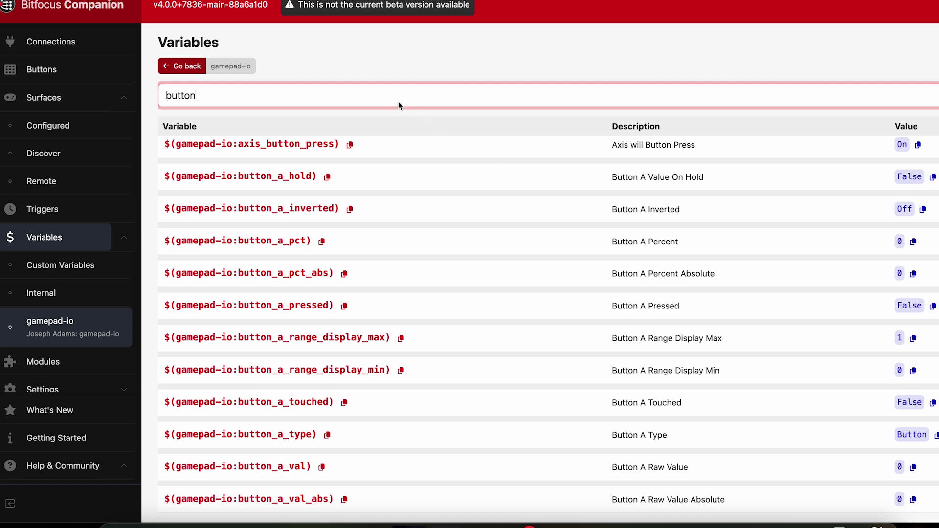
Filter the variables by 'axis' to browse the Left Stick X values, then return to the button grid
key("BackSpace")
key("BackSpace")
key("BackSpace")
key("BackSpace")
key("BackSpace")
key("BackSpace")
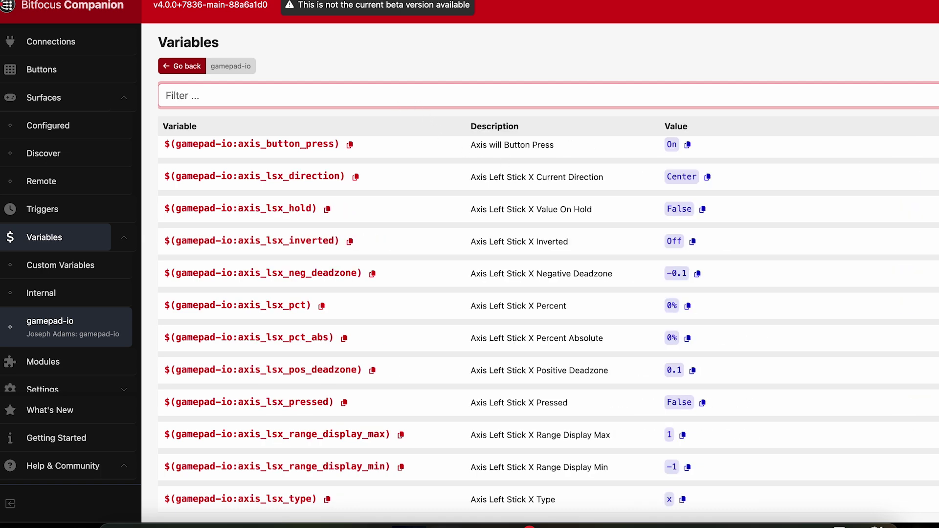
type("axis")
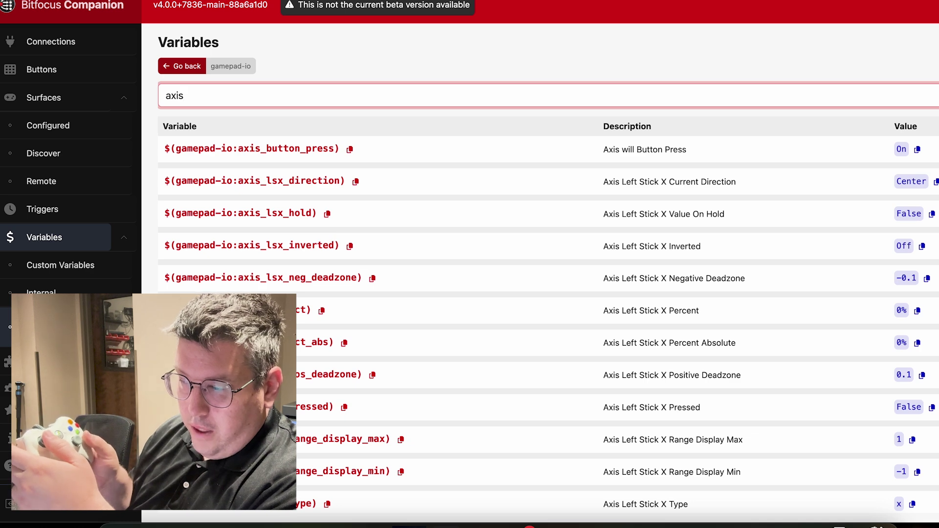
scroll(302, 230, "down", 5)
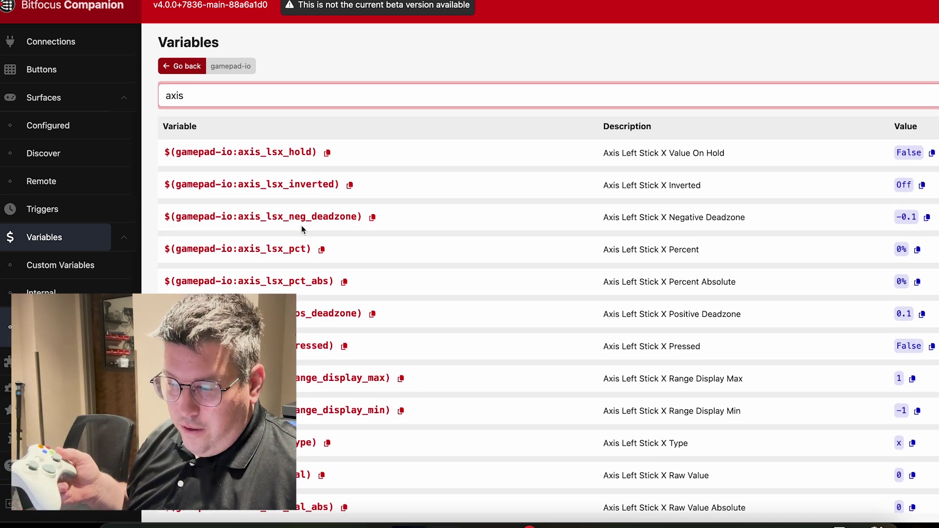
scroll(302, 229, "down", 1)
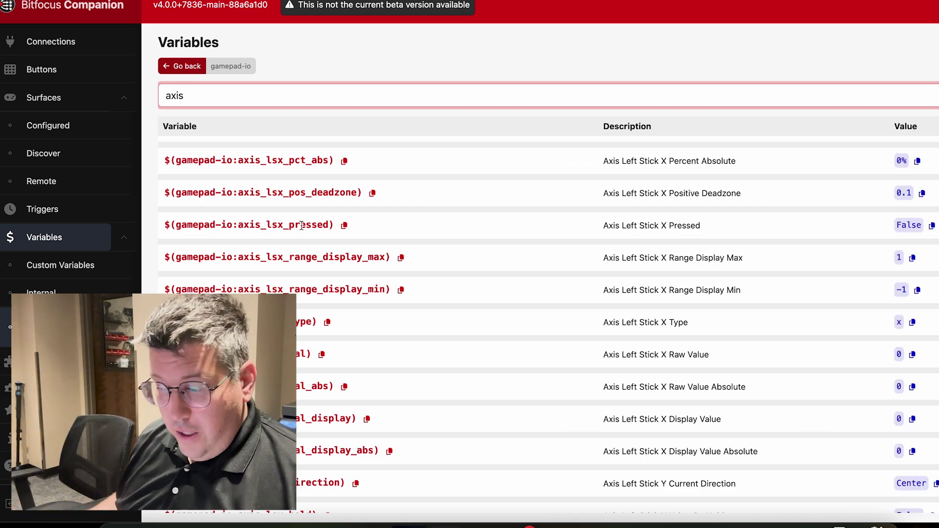
left_click(32, 69)
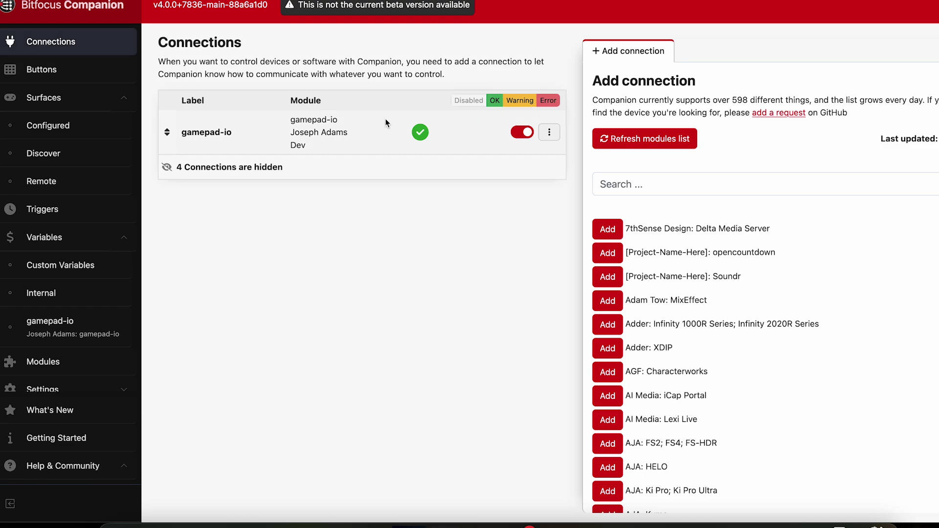
Bring up the ⋮ options menu on the gamepad-io connection row
left_click(549, 132)
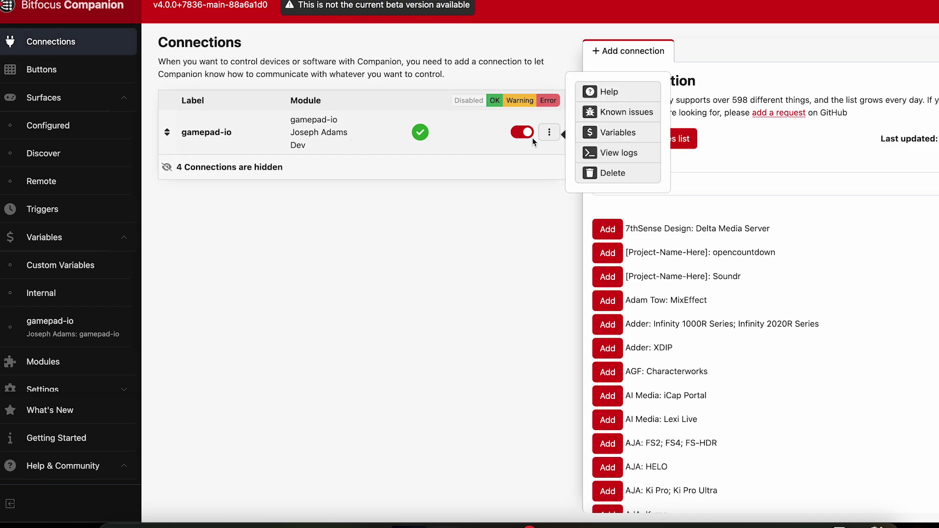
View the Xbox mapping diagrams in the gamepad-io help, then close it
left_click(630, 87)
scroll(568, 225, "down", 10)
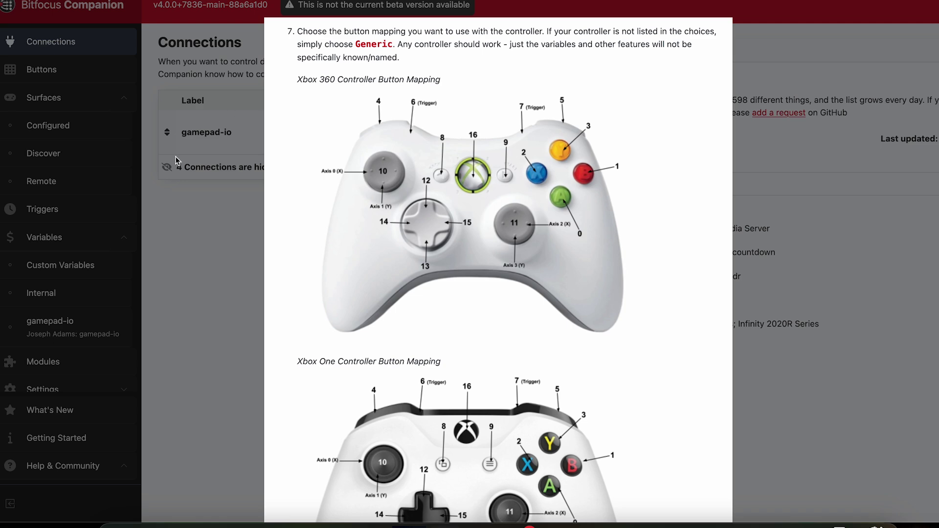
left_click(48, 84)
Create a new empty button in slot 0/7 on page 1, then go back to Connections
left_click(52, 74)
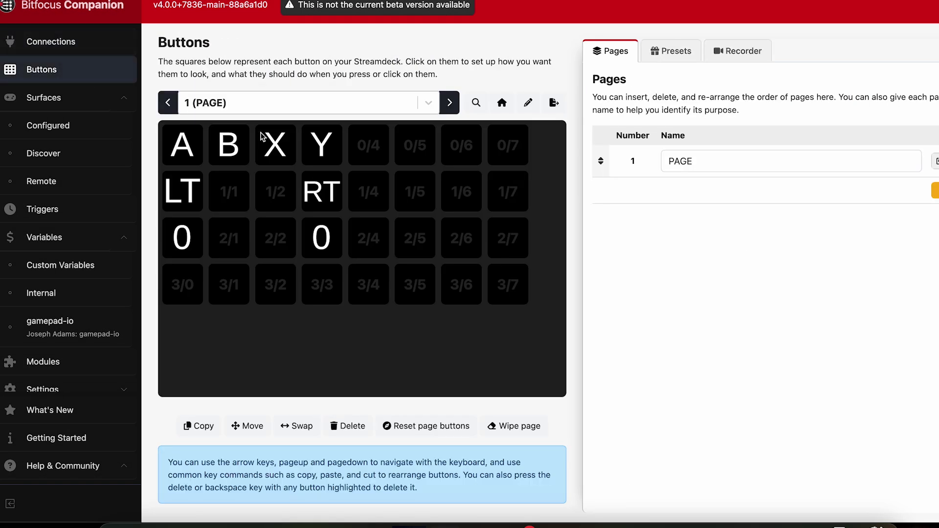
left_click(492, 160)
left_click(610, 87)
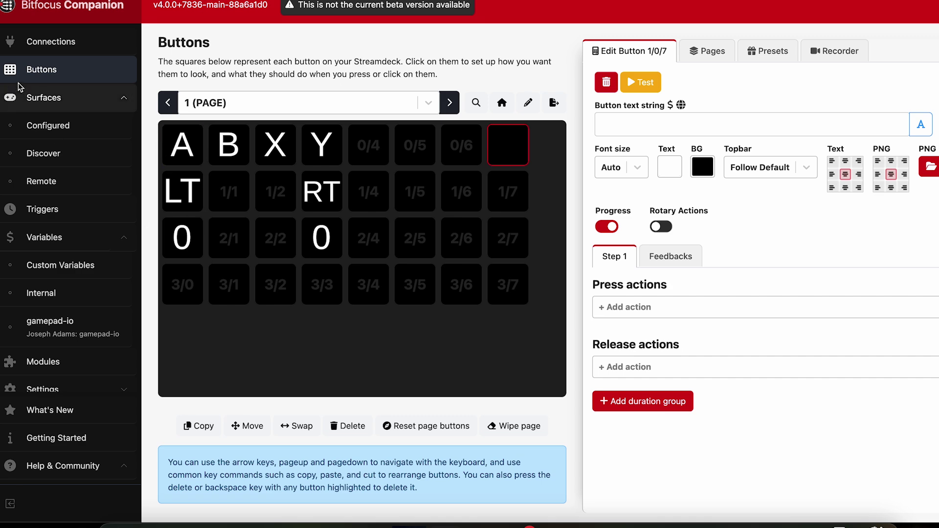
left_click(56, 46)
Reopen gamepad-io's help from its ⋮ menu to review the Xbox mapping diagrams, then close it
left_click(549, 133)
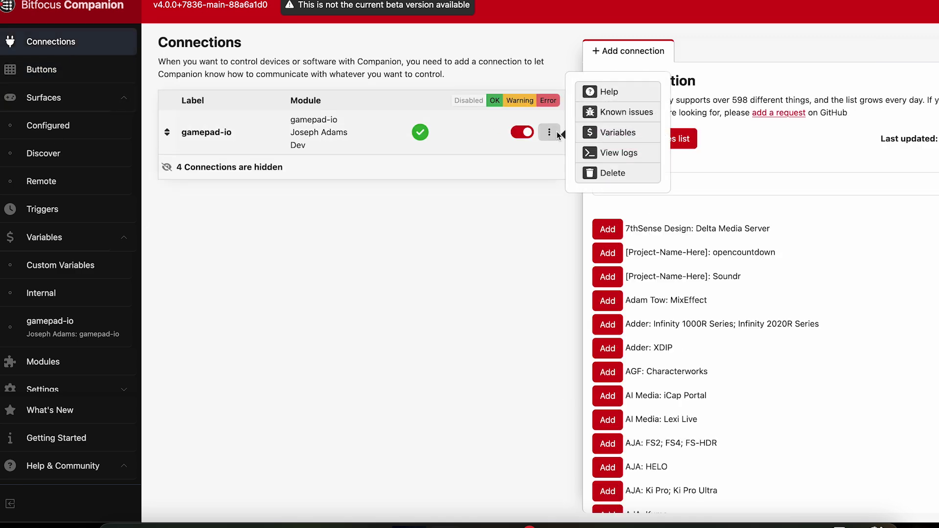
left_click(595, 92)
scroll(561, 285, "down", 10)
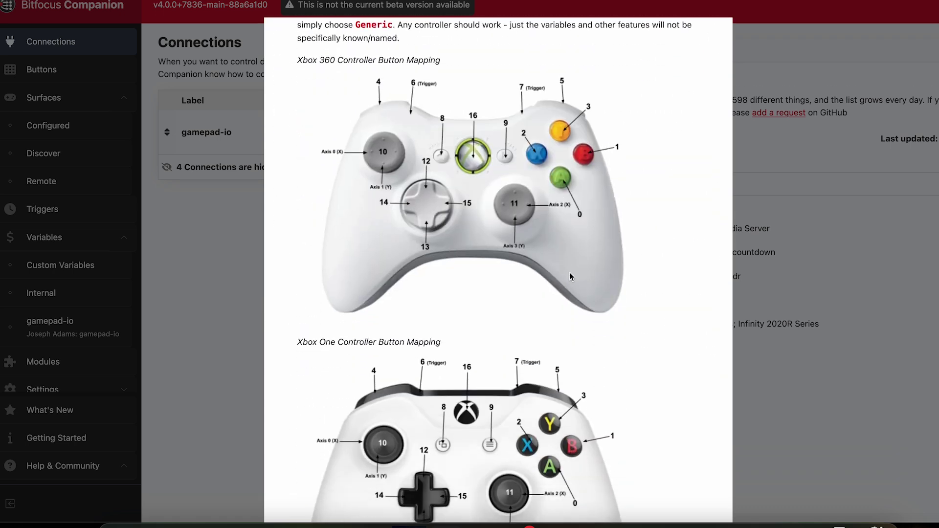
left_click(129, 219)
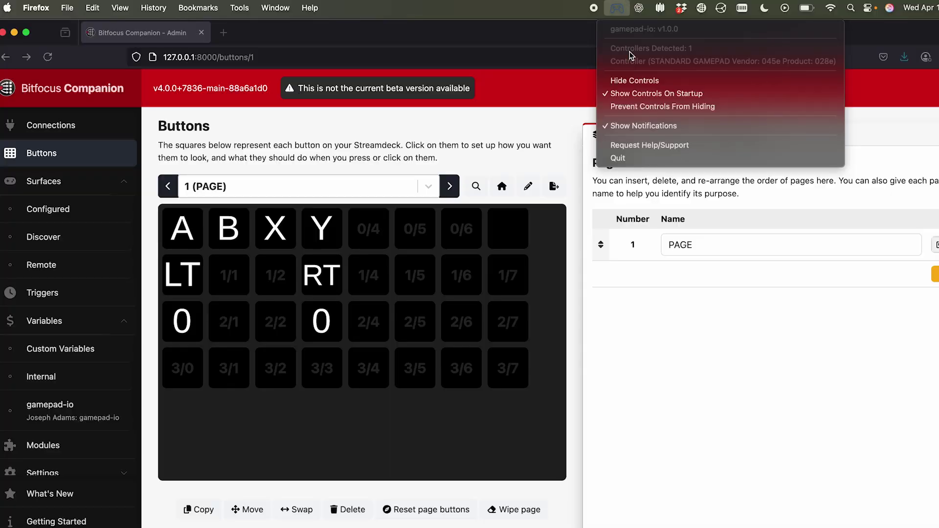
Hide the gamepad-io controller window and reopen the gamepad-io menubar menu
left_click(635, 81)
left_click(617, 7)
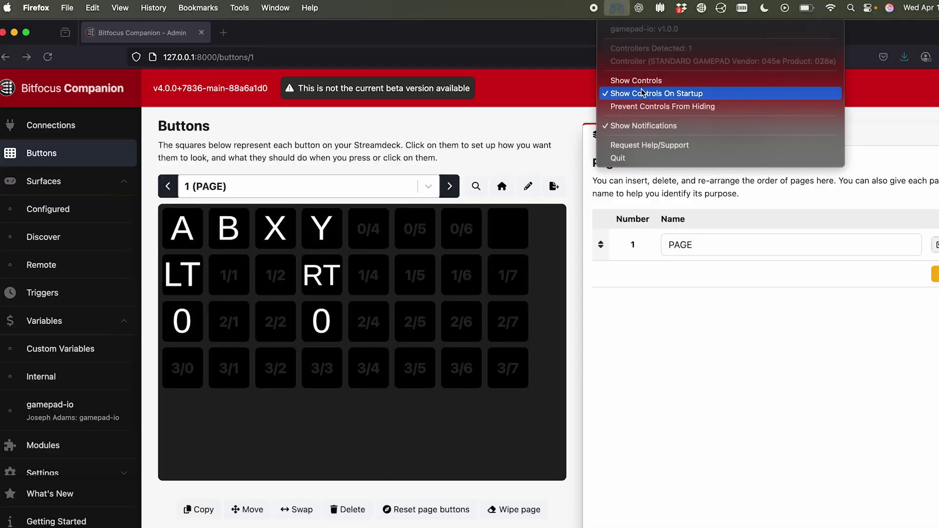